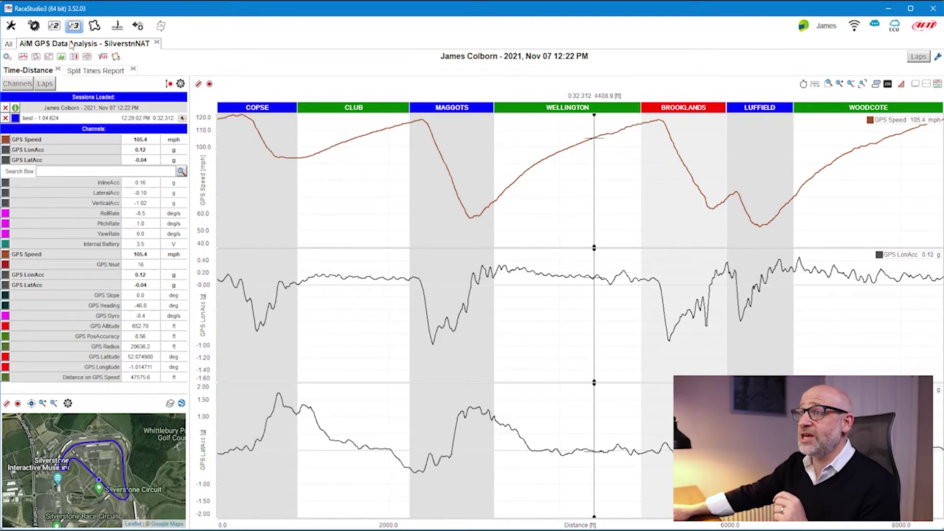
Step: Close the Split Times Report view and open the Track view for the session
{"action": "left_click", "coordinate": [133, 69]}
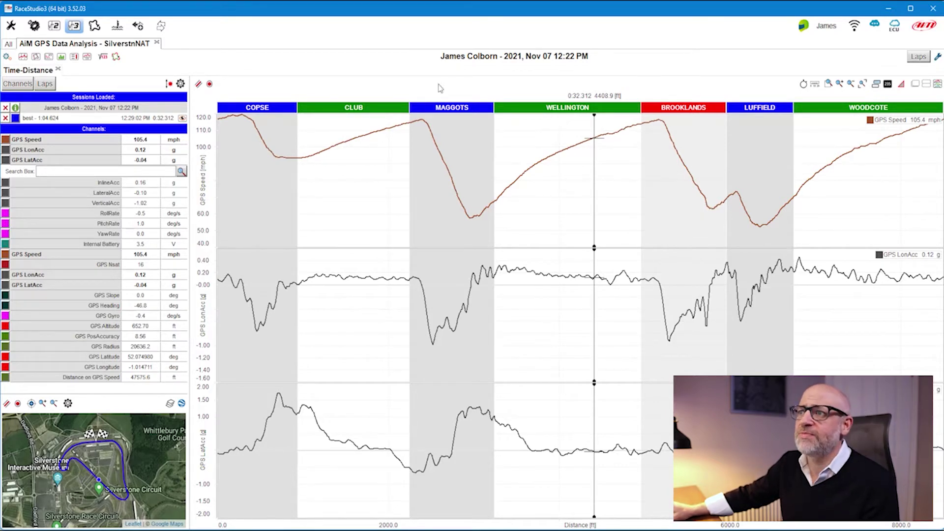
{"action": "left_click", "coordinate": [37, 58]}
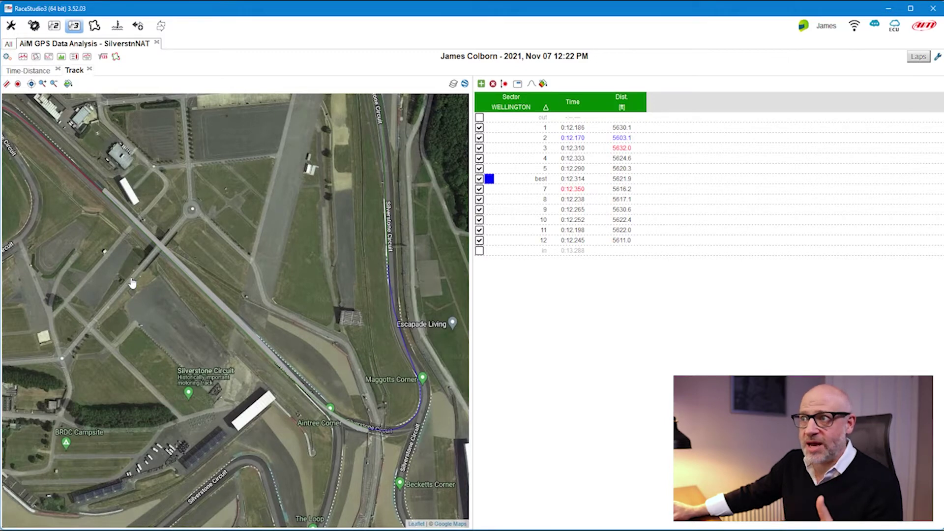
{"action": "left_click", "coordinate": [125, 211]}
Step: Examine where points in the Copse, Club and Wellington sectors of the Time-Distance graphs lie on the small track map
{"action": "left_click", "coordinate": [49, 72]}
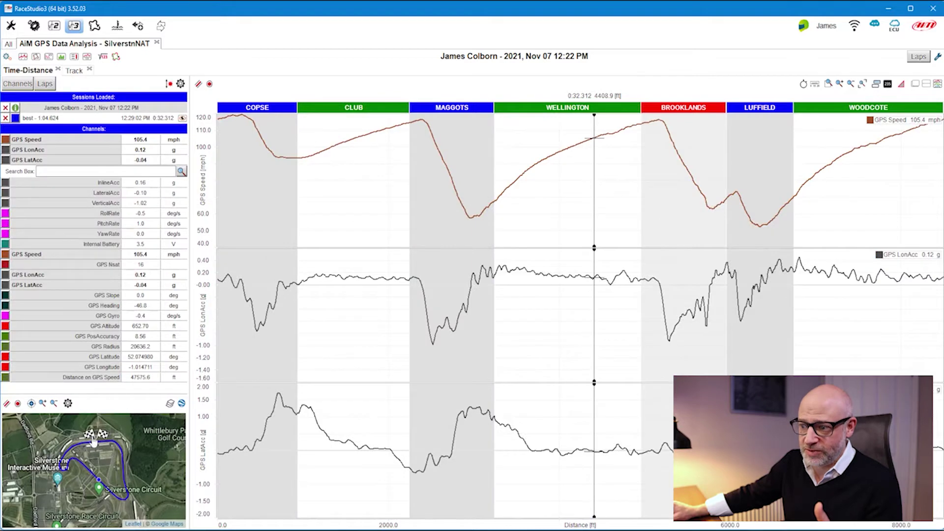
{"action": "left_click", "coordinate": [290, 455]}
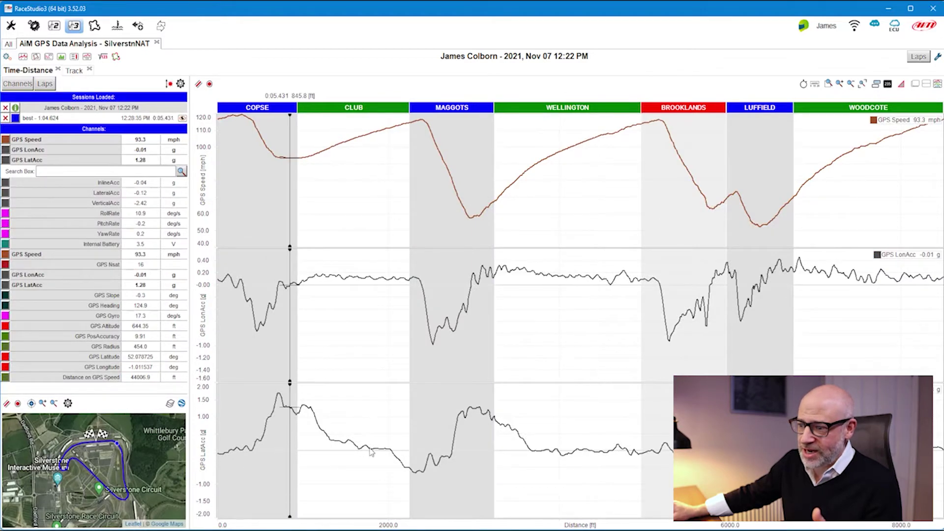
{"action": "left_click", "coordinate": [372, 452]}
{"action": "left_click", "coordinate": [521, 453]}
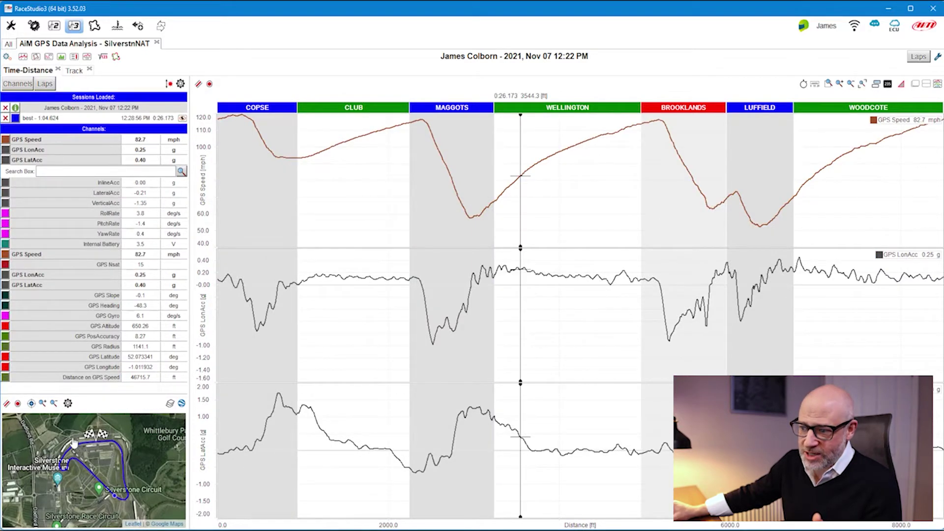
{"action": "scroll", "coordinate": [70, 475], "scroll_direction": "up", "scroll_amount": 3}
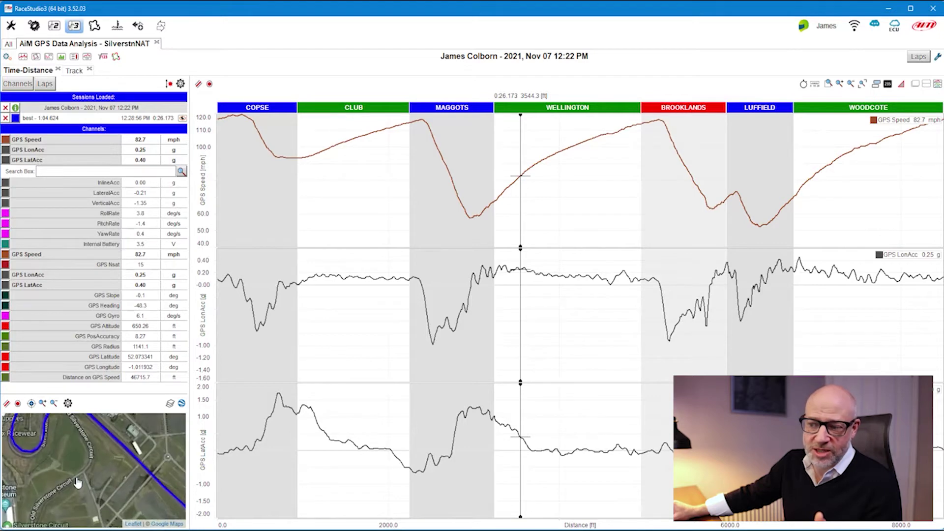
{"action": "scroll", "coordinate": [92, 486], "scroll_direction": "down", "scroll_amount": 2}
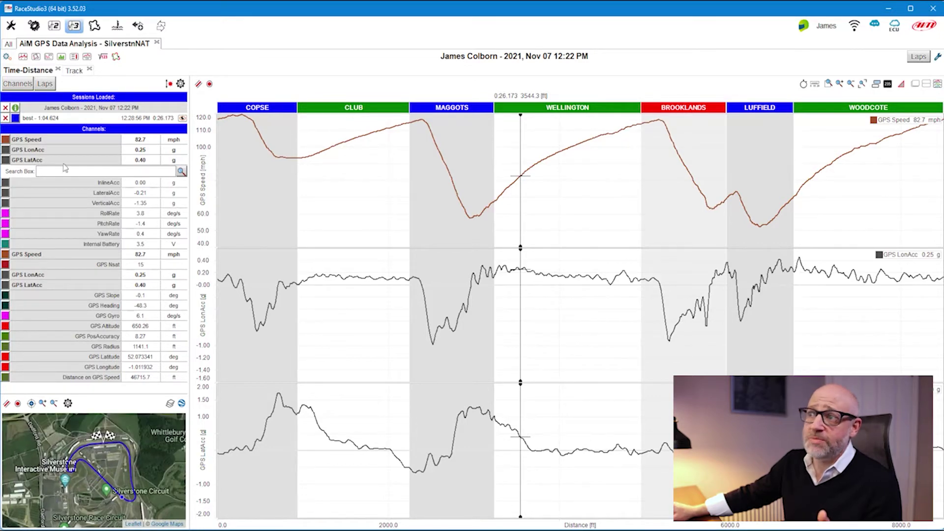
Step: Return to the Track view and widen its map area to about two thirds of the window
{"action": "left_click", "coordinate": [75, 70]}
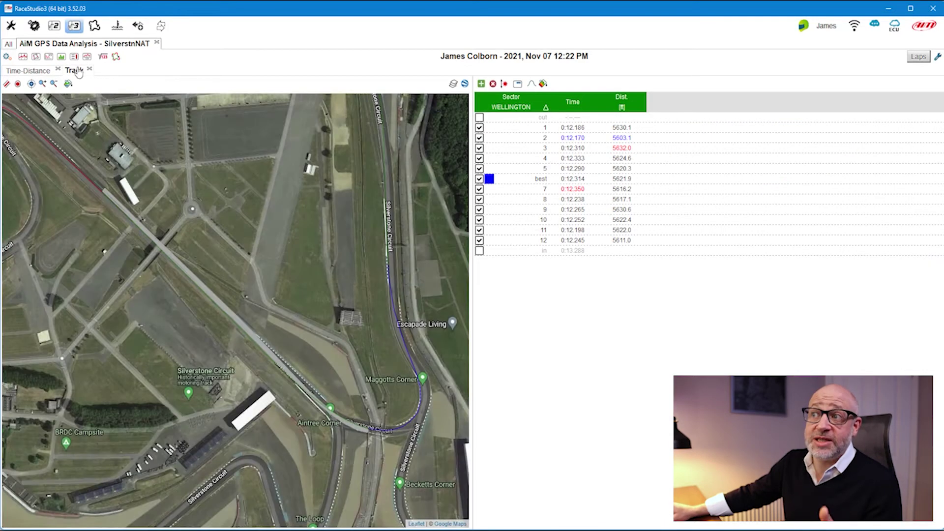
{"action": "left_click", "coordinate": [251, 302]}
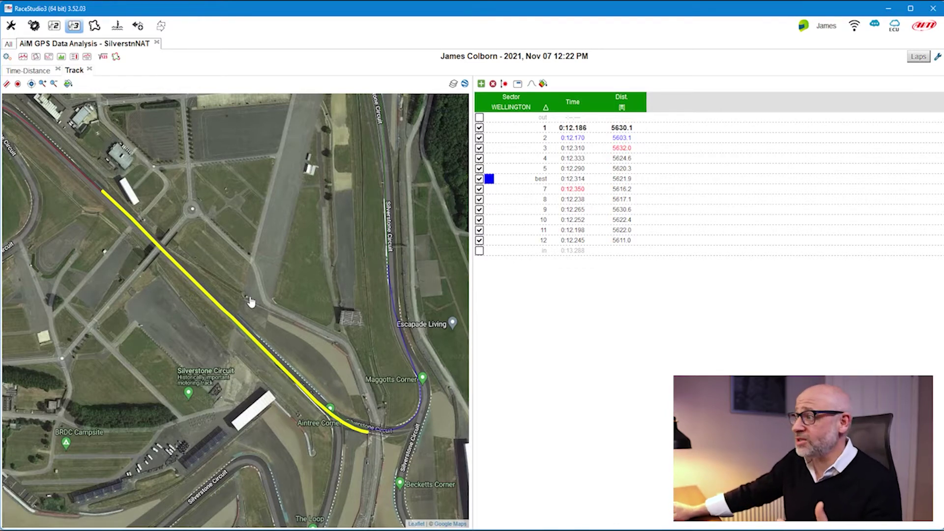
{"action": "left_click_drag", "start_coordinate": [471, 318], "coordinate": [618, 329]}
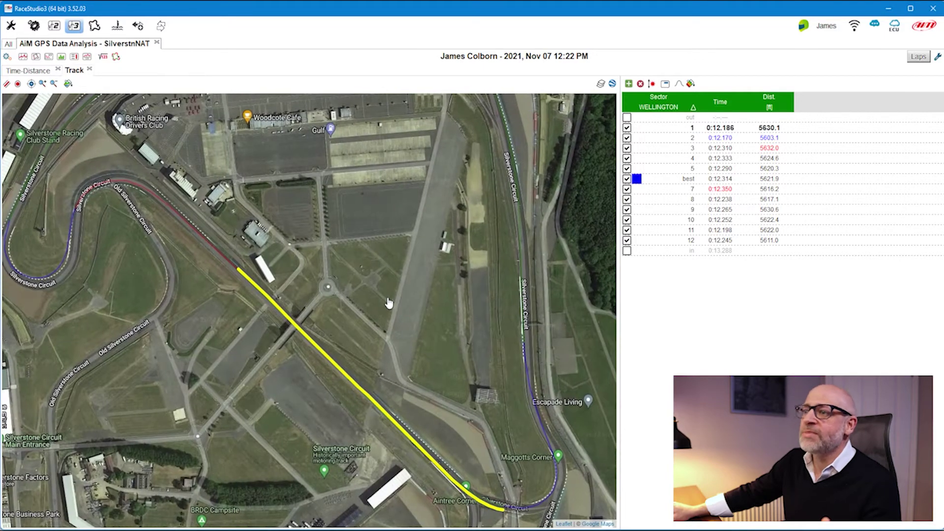
Step: Examine the whole circuit on the map, and refit the display to the Wellington sector
{"action": "scroll", "coordinate": [389, 303], "scroll_direction": "down", "scroll_amount": 1}
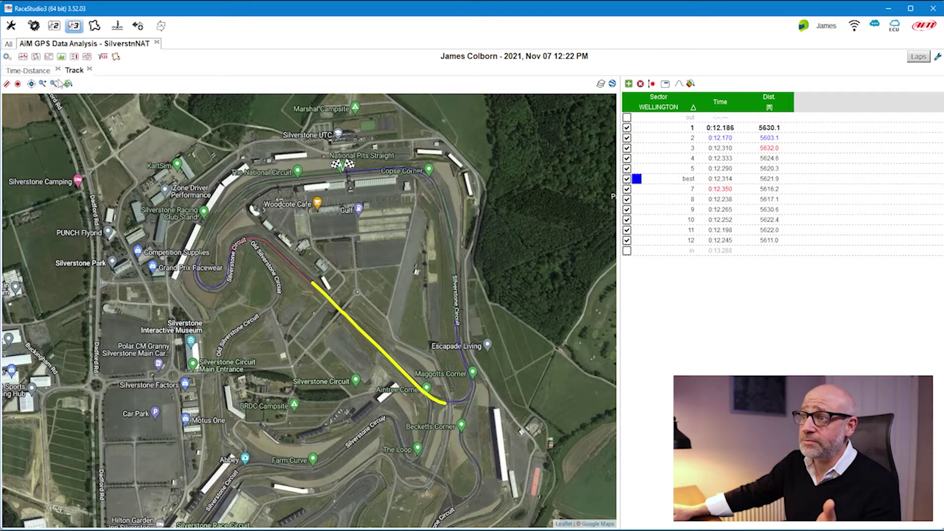
{"action": "scroll", "coordinate": [83, 141], "scroll_direction": "down", "scroll_amount": 1}
{"action": "scroll", "coordinate": [82, 141], "scroll_direction": "up", "scroll_amount": 1}
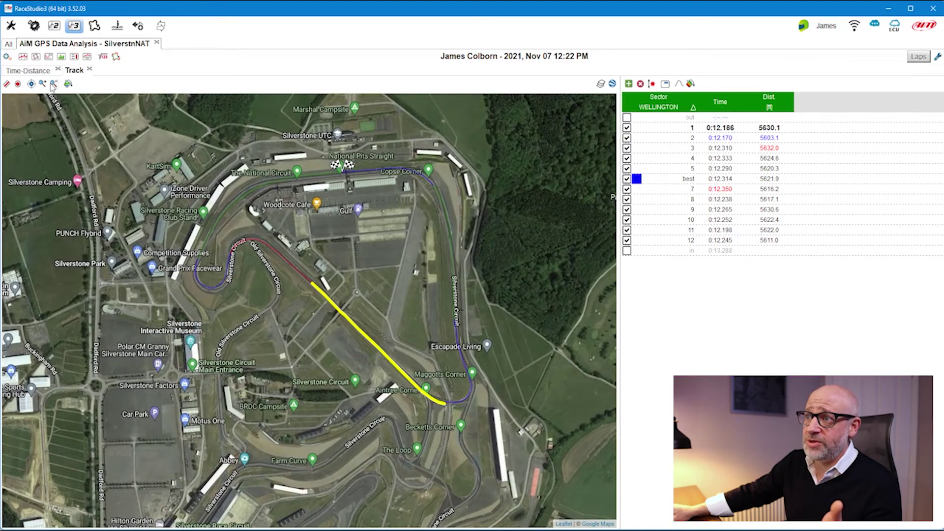
{"action": "left_click", "coordinate": [53, 84]}
{"action": "left_click", "coordinate": [42, 83]}
{"action": "left_click", "coordinate": [42, 84]}
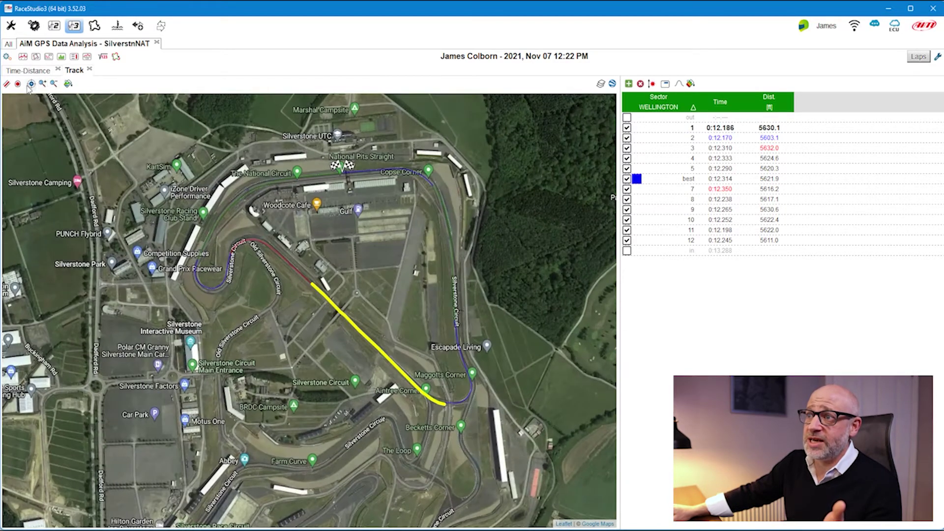
{"action": "left_click", "coordinate": [31, 84]}
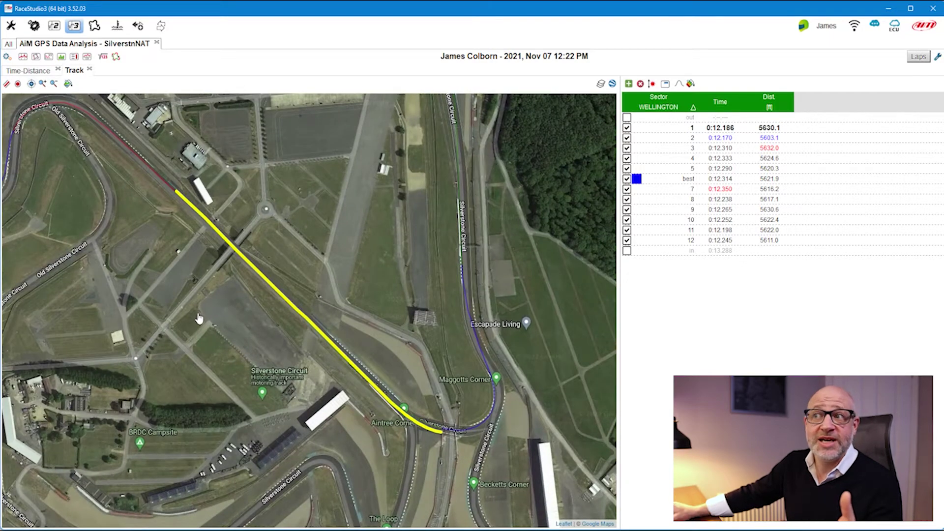
Step: Look at the map's line colour options and close them without choosing one
{"action": "left_click", "coordinate": [68, 84]}
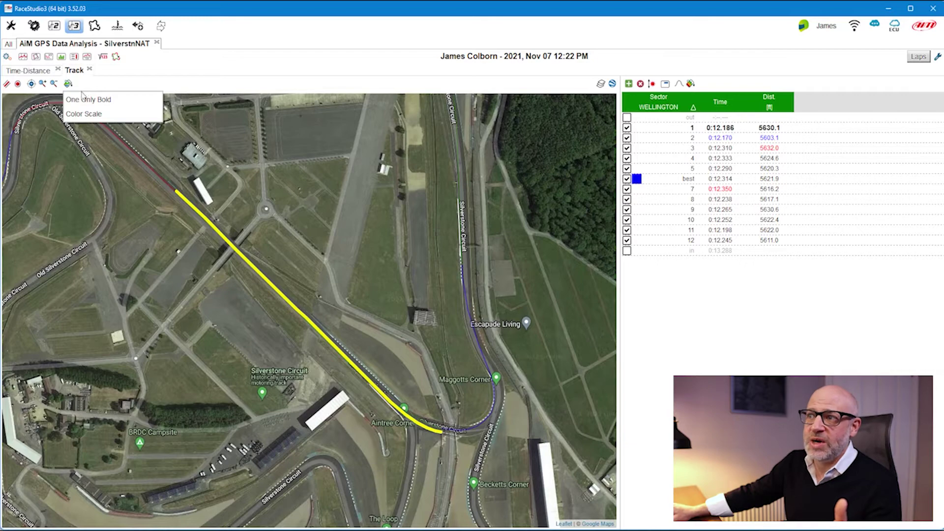
{"action": "left_click", "coordinate": [139, 255]}
{"action": "scroll", "coordinate": [138, 255], "scroll_direction": "up", "scroll_amount": 1}
{"action": "scroll", "coordinate": [139, 255], "scroll_direction": "down", "scroll_amount": 1}
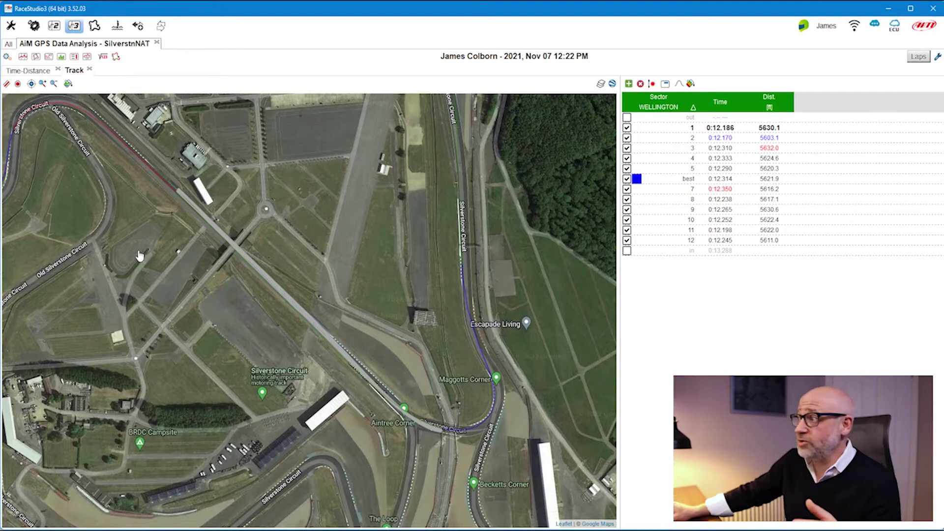
Step: Switch the map background to Bing and look at the whole circuit
{"action": "left_click", "coordinate": [600, 84]}
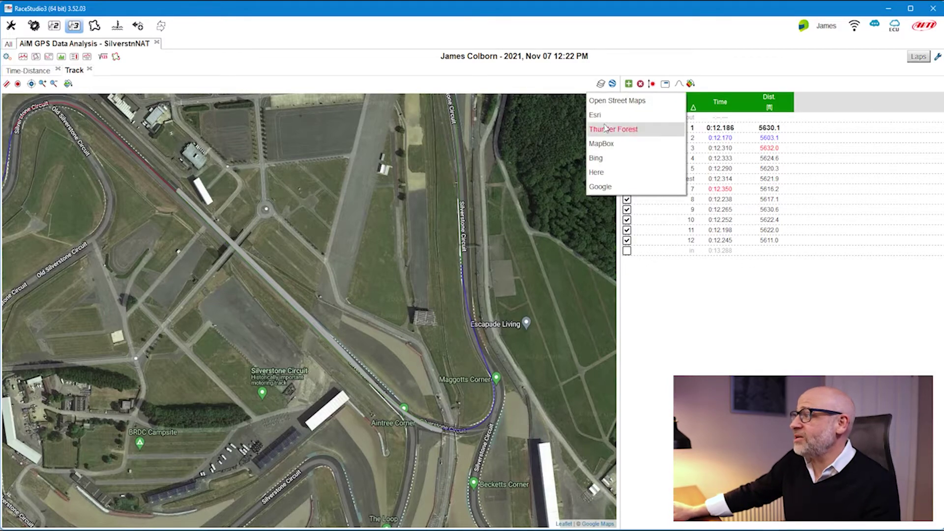
{"action": "left_click", "coordinate": [605, 158]}
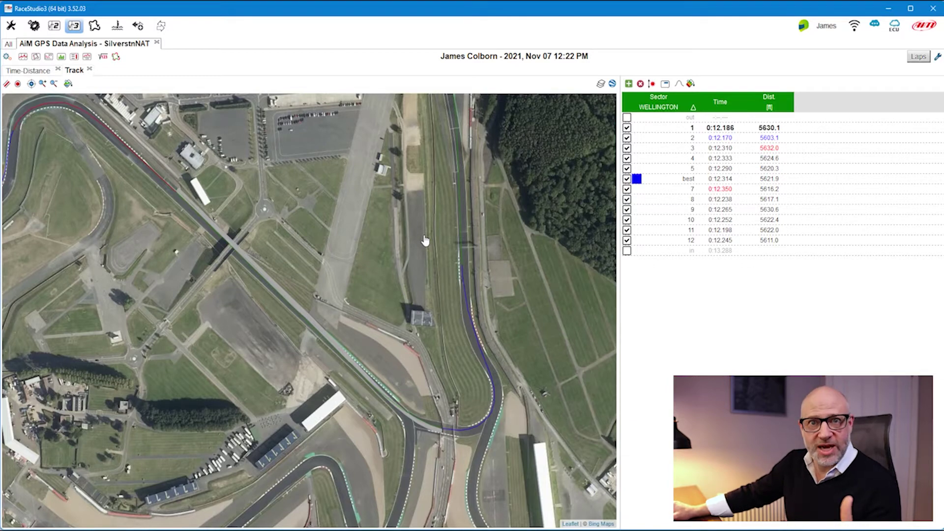
{"action": "scroll", "coordinate": [426, 241], "scroll_direction": "down", "scroll_amount": 2}
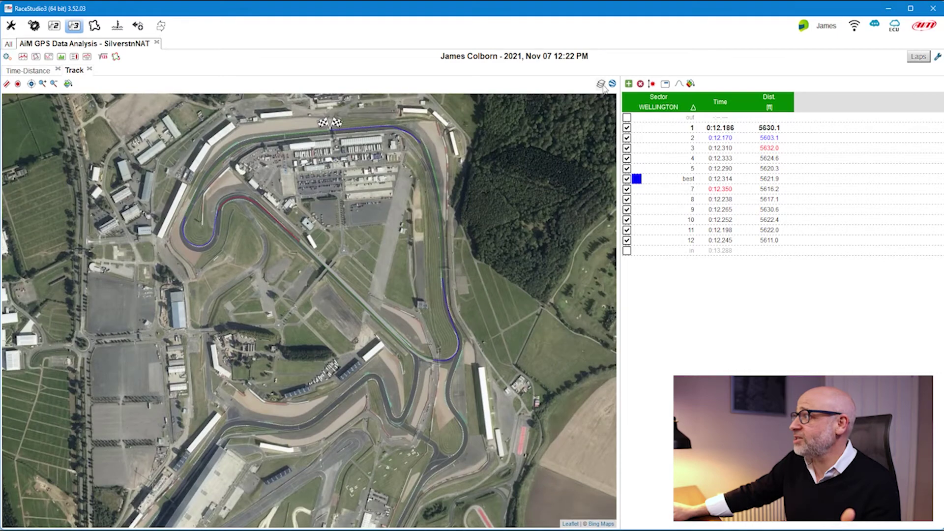
Step: Try the Here and Thunder Forest backgrounds on the track map
{"action": "left_click", "coordinate": [601, 84]}
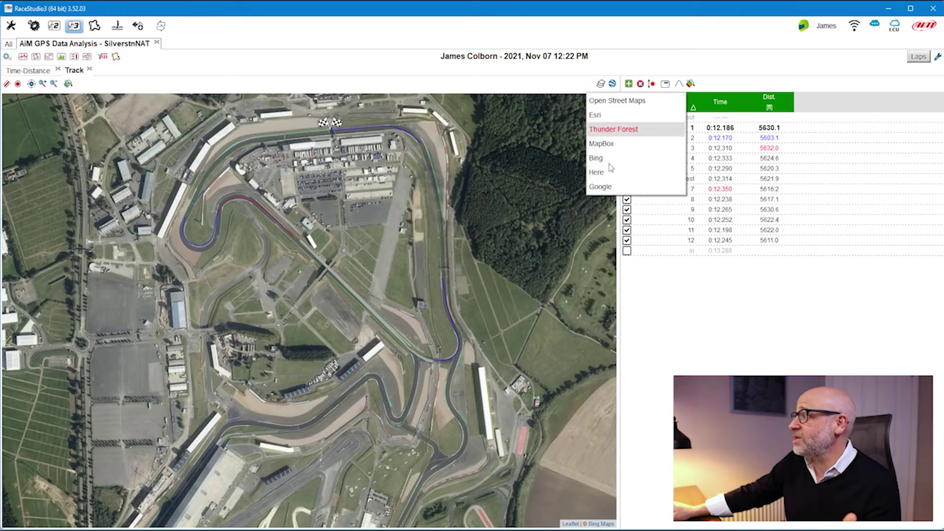
{"action": "left_click", "coordinate": [598, 171]}
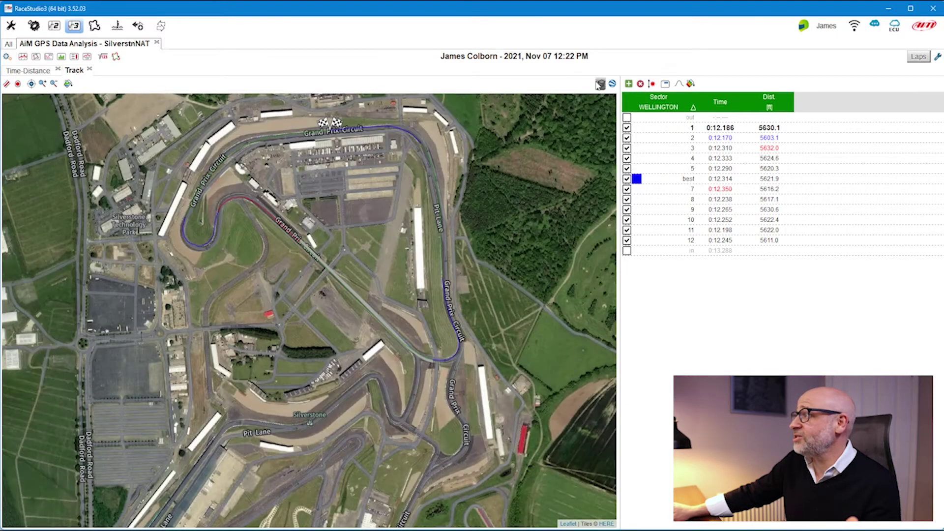
{"action": "left_click", "coordinate": [601, 83]}
{"action": "left_click", "coordinate": [611, 130]}
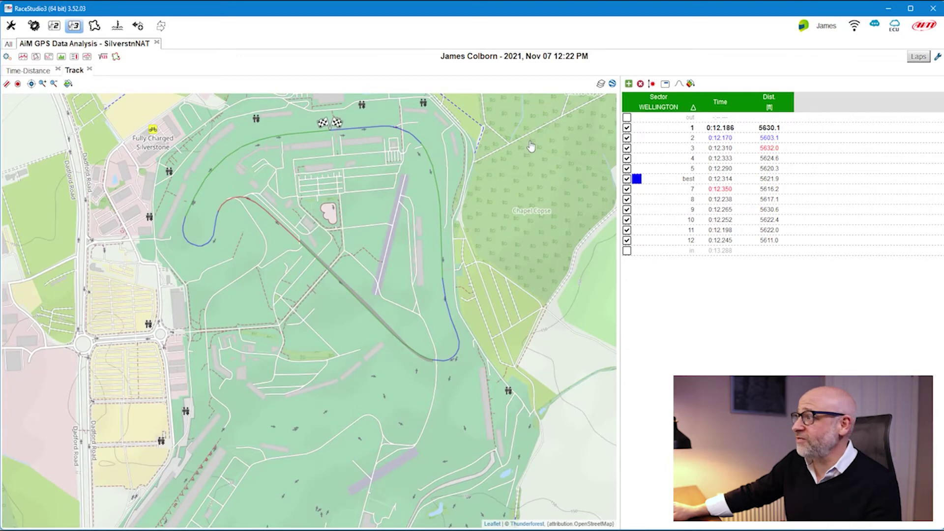
Step: Set the map background to Google and examine the driven line at Copse Corner
{"action": "left_click", "coordinate": [601, 85]}
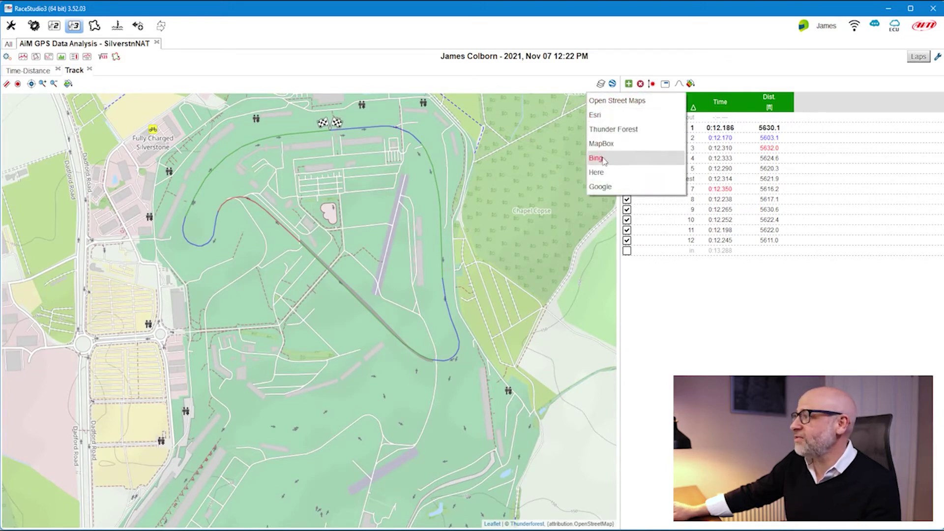
{"action": "left_click", "coordinate": [599, 187]}
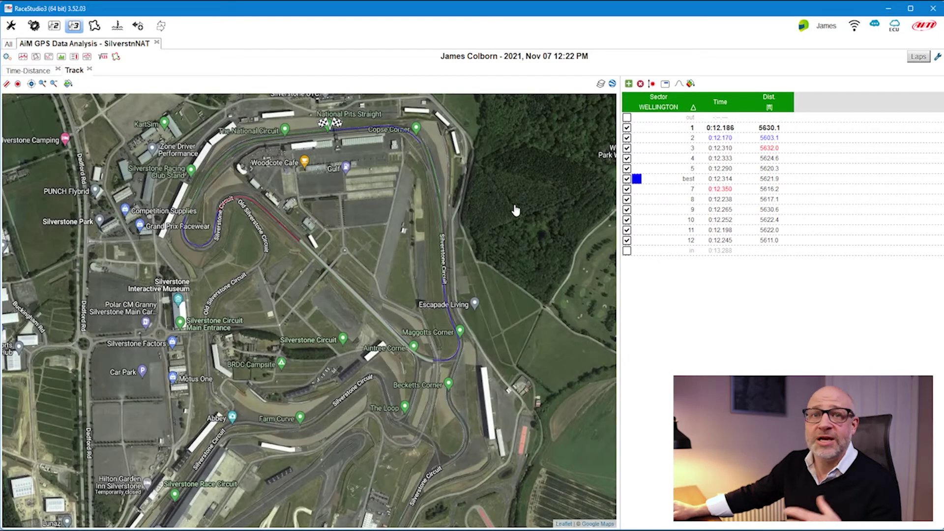
{"action": "left_click_drag", "start_coordinate": [504, 205], "coordinate": [488, 328]}
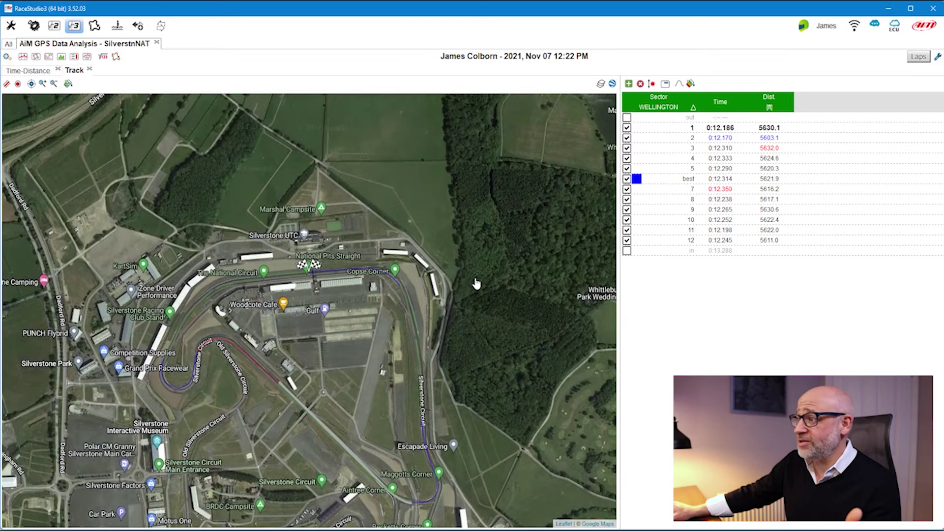
{"action": "scroll", "coordinate": [474, 280], "scroll_direction": "up", "scroll_amount": 4}
{"action": "scroll", "coordinate": [485, 259], "scroll_direction": "down", "scroll_amount": 4}
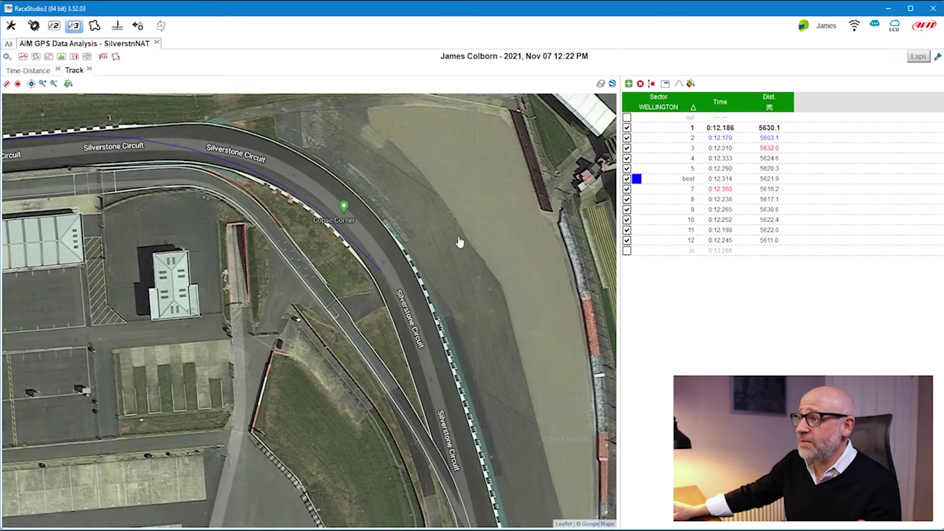
{"action": "left_click_drag", "start_coordinate": [460, 242], "coordinate": [501, 276]}
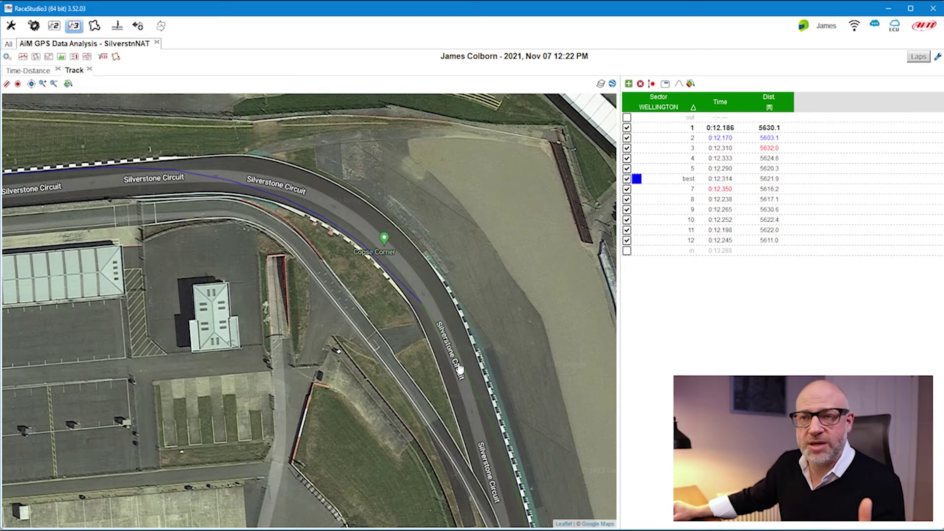
Step: Compare Copse Corner against the Bing imagery, and restore the Google background
{"action": "left_click", "coordinate": [601, 84]}
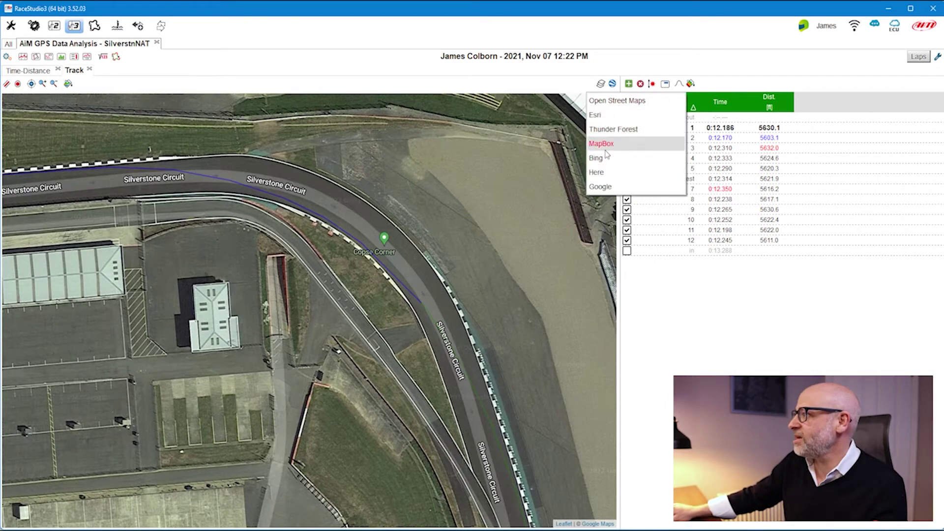
{"action": "left_click", "coordinate": [605, 157]}
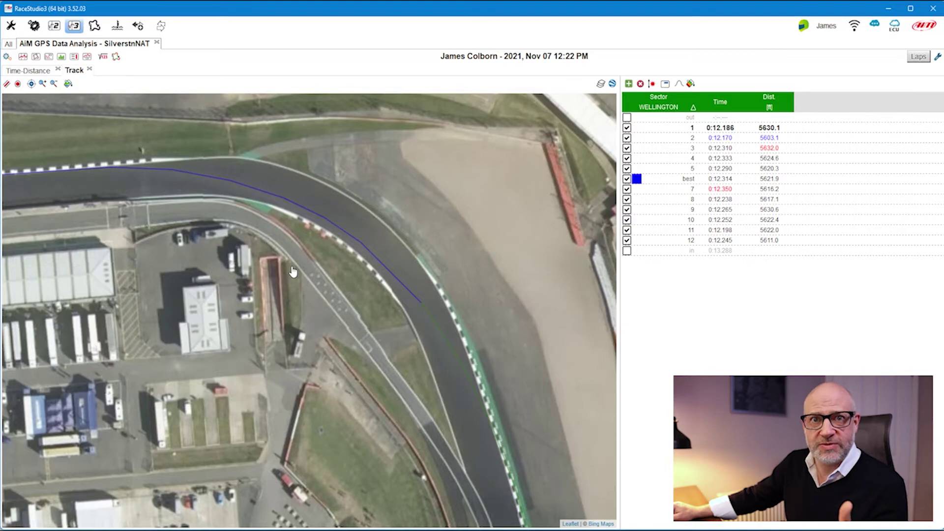
{"action": "left_click", "coordinate": [601, 84]}
{"action": "left_click", "coordinate": [601, 187]}
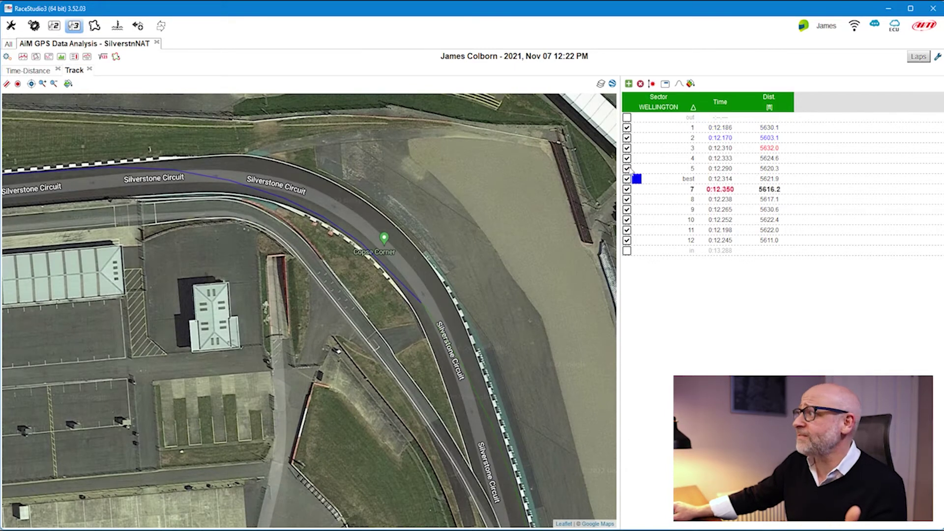
Step: Hide the satellite background to view only the driven lines, and show it again
{"action": "left_click", "coordinate": [612, 84]}
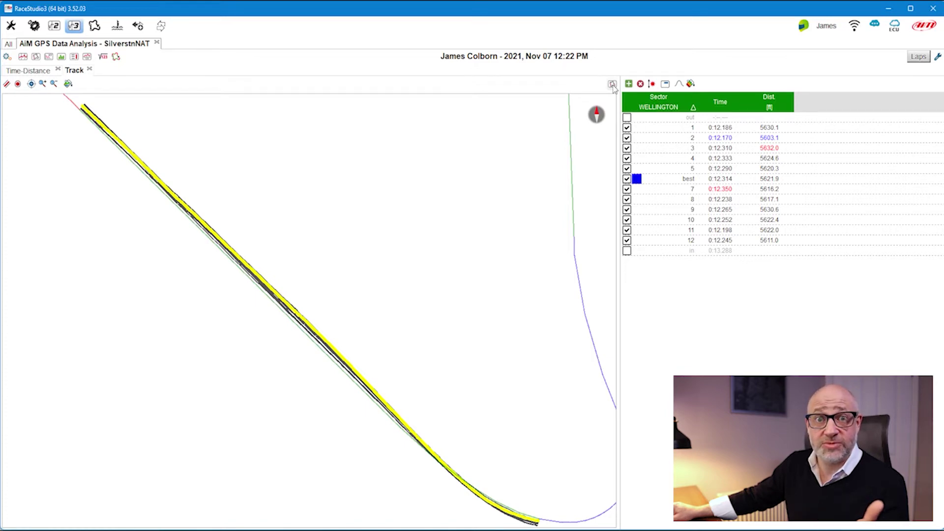
{"action": "left_click", "coordinate": [612, 84]}
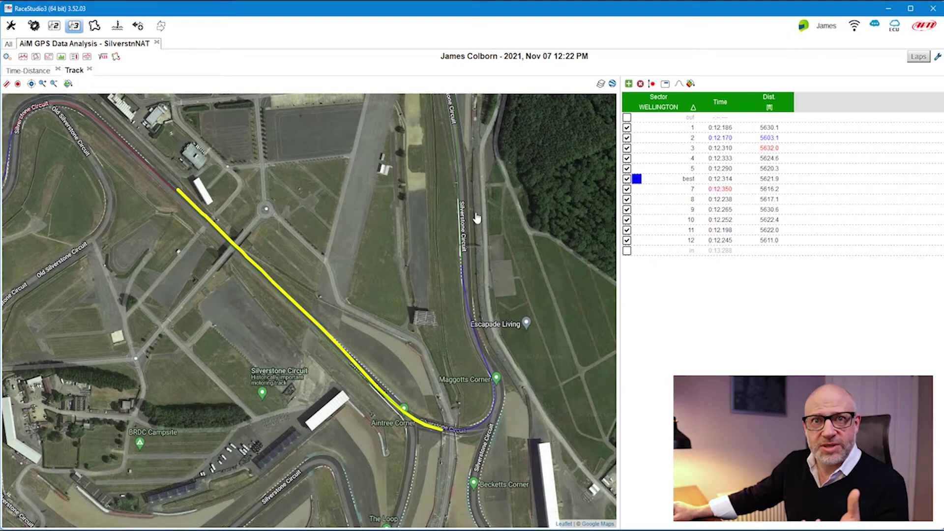
Step: Highlight the Wellington sector lines of laps 1, 4 and 12 on the track map
{"action": "left_click", "coordinate": [355, 337]}
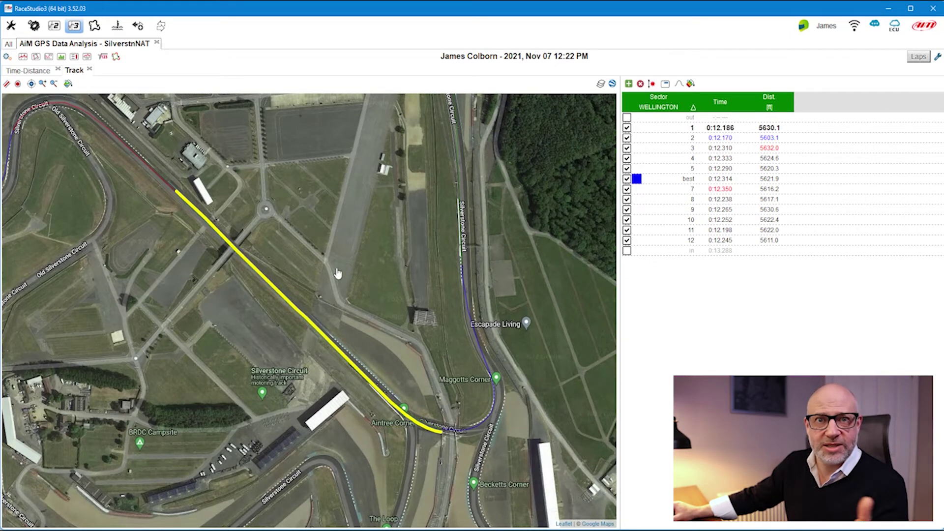
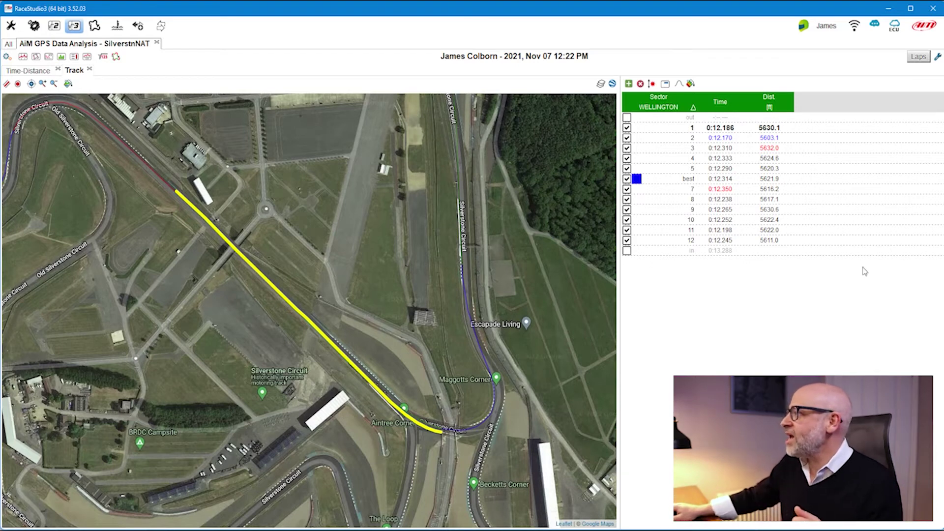
{"action": "left_click", "coordinate": [744, 160]}
{"action": "left_click", "coordinate": [744, 240]}
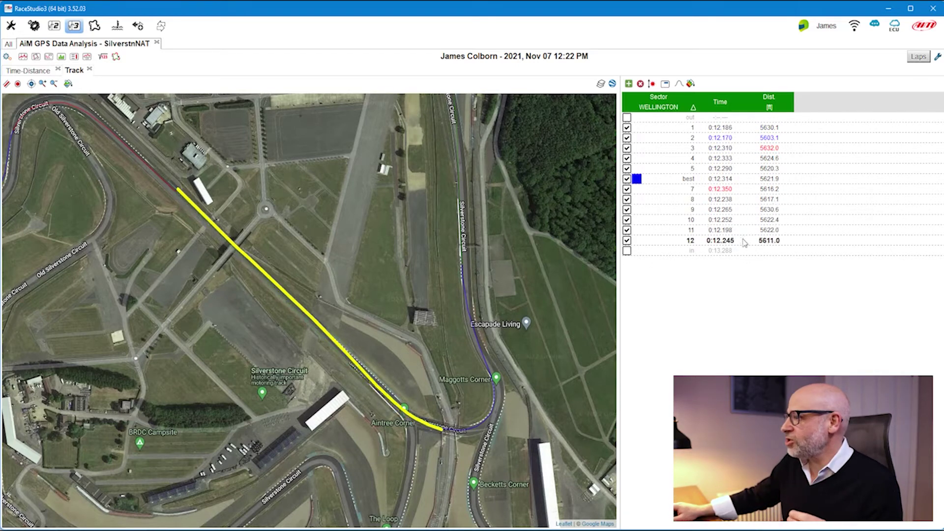
Step: Compare the Wellington sector lines of laps 7, 2 and 5 on the track map
{"action": "left_click", "coordinate": [744, 189]}
{"action": "left_click", "coordinate": [736, 138]}
{"action": "left_click", "coordinate": [737, 168]}
{"action": "left_click", "coordinate": [664, 278]}
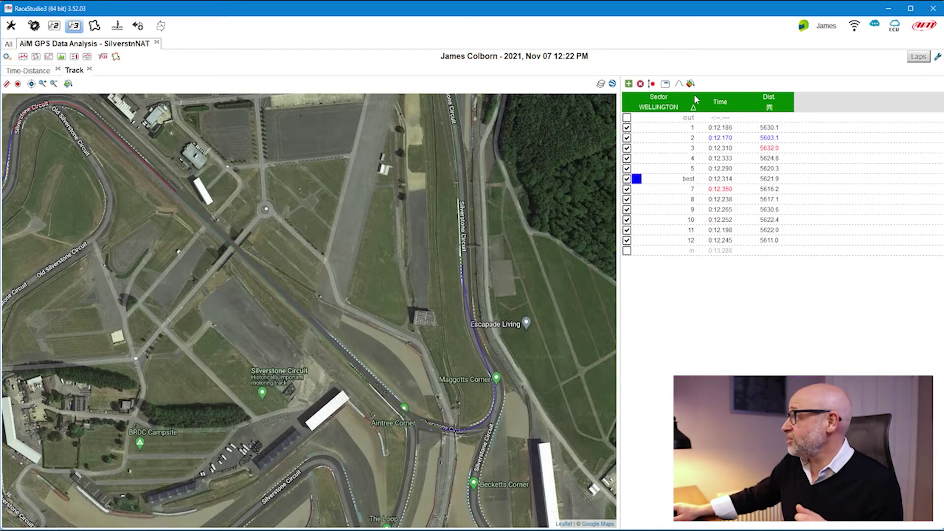
Step: Select the Copse sector on the track map and examine its driven lines and distances per lap
{"action": "scroll", "coordinate": [528, 251], "scroll_direction": "down", "scroll_amount": 1}
{"action": "scroll", "coordinate": [527, 251], "scroll_direction": "down", "scroll_amount": 2}
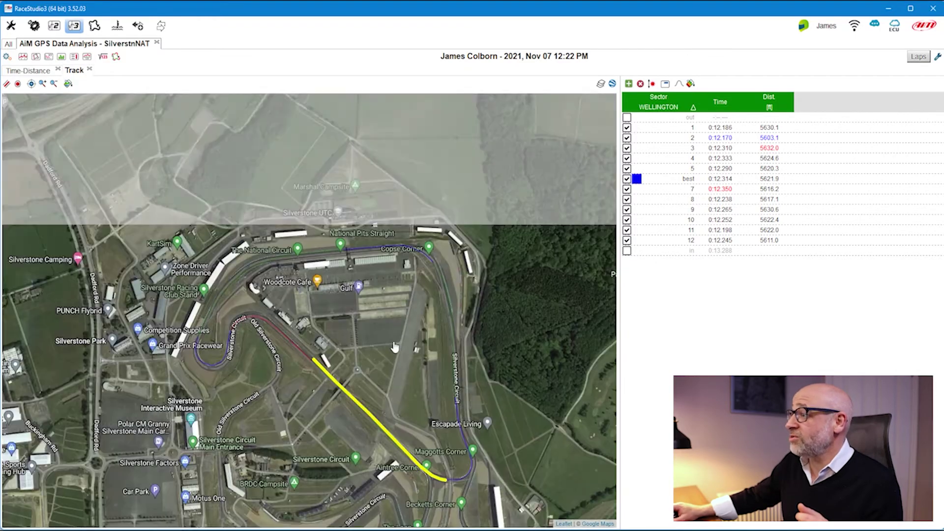
{"action": "scroll", "coordinate": [402, 325], "scroll_direction": "up", "scroll_amount": 2}
{"action": "scroll", "coordinate": [402, 324], "scroll_direction": "up", "scroll_amount": 1}
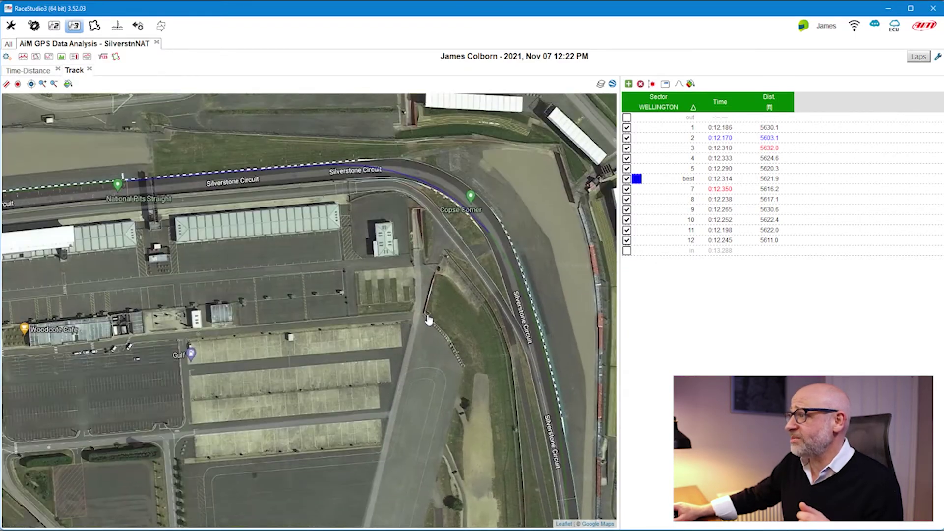
{"action": "scroll", "coordinate": [428, 314], "scroll_direction": "down", "scroll_amount": 1}
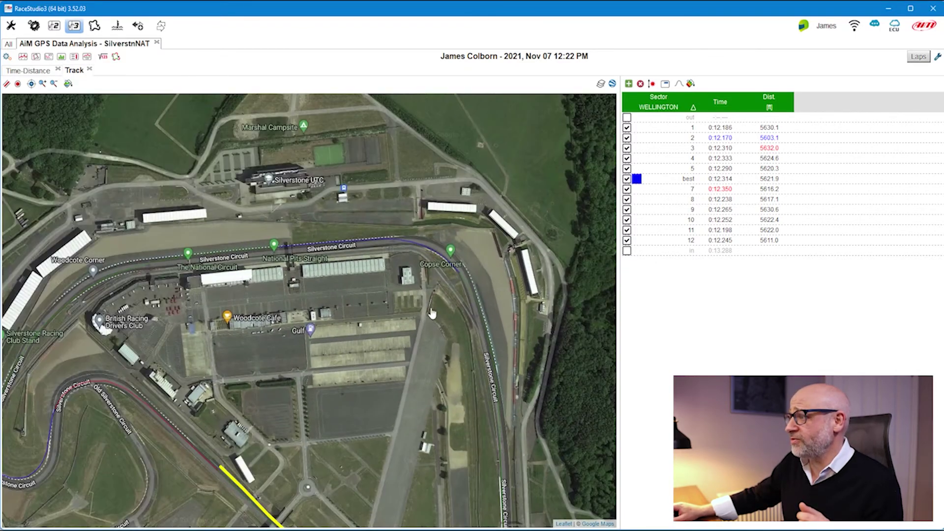
{"action": "double_click", "coordinate": [426, 252]}
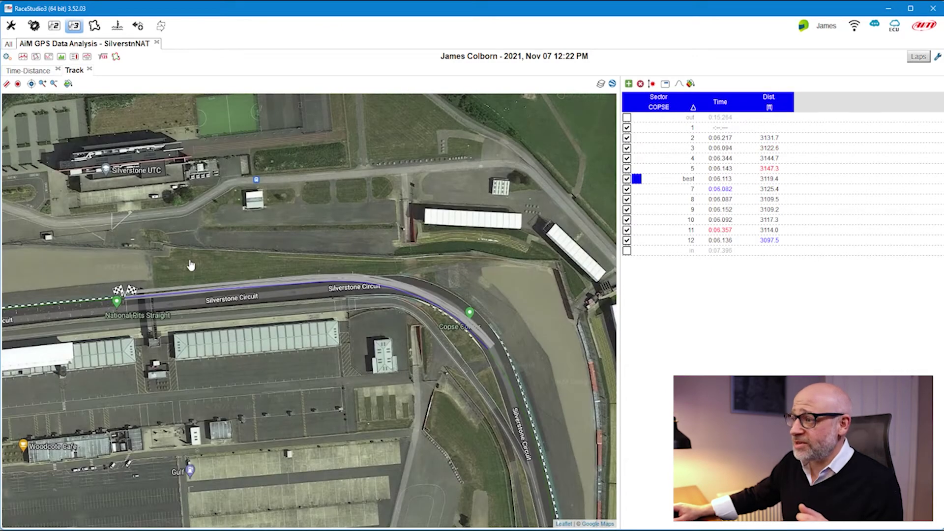
{"action": "left_click", "coordinate": [415, 286]}
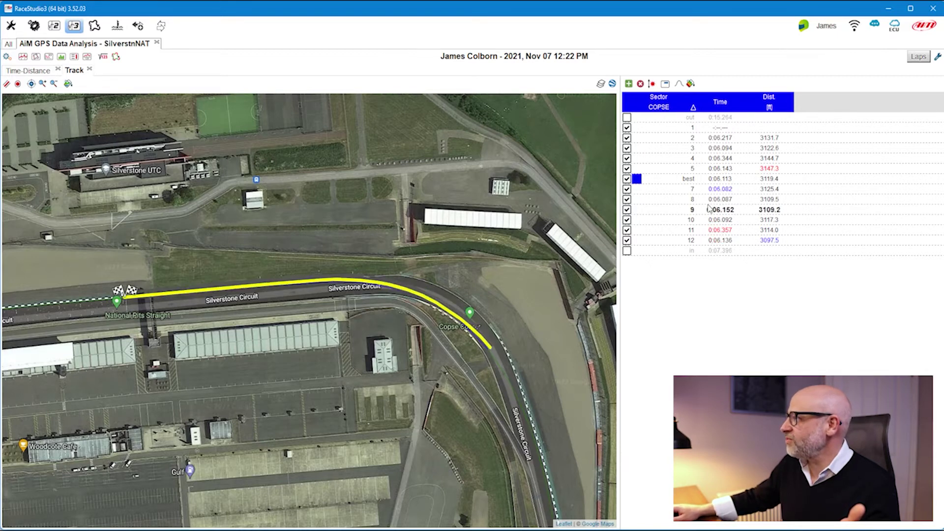
Step: Add a column with the minimum GPS Speed to the Copse sector's lap table
{"action": "left_click", "coordinate": [629, 84]}
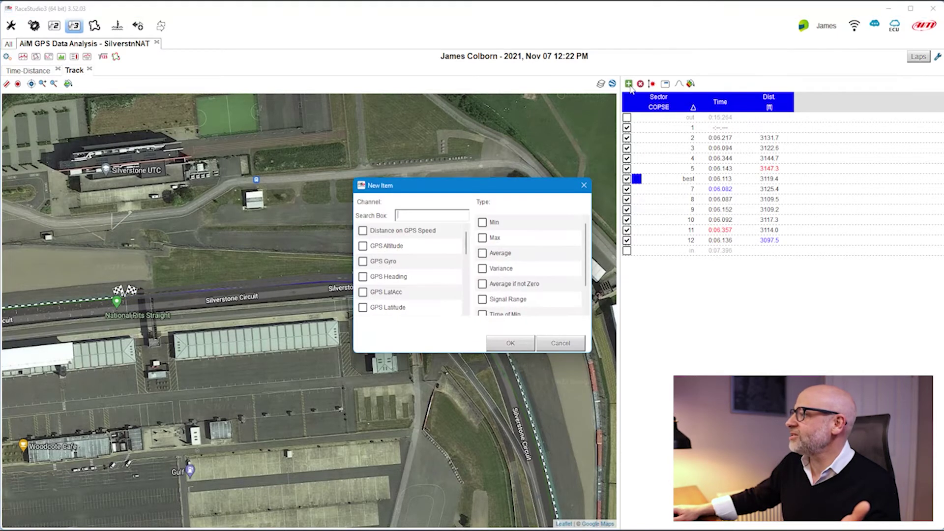
{"action": "left_click", "coordinate": [408, 216]}
{"action": "type", "text": "speed"}
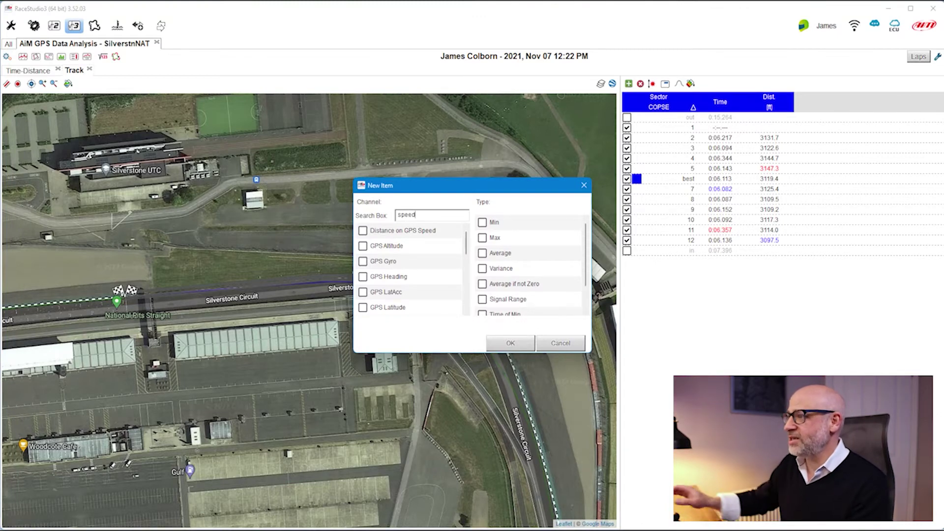
{"action": "left_click", "coordinate": [363, 246]}
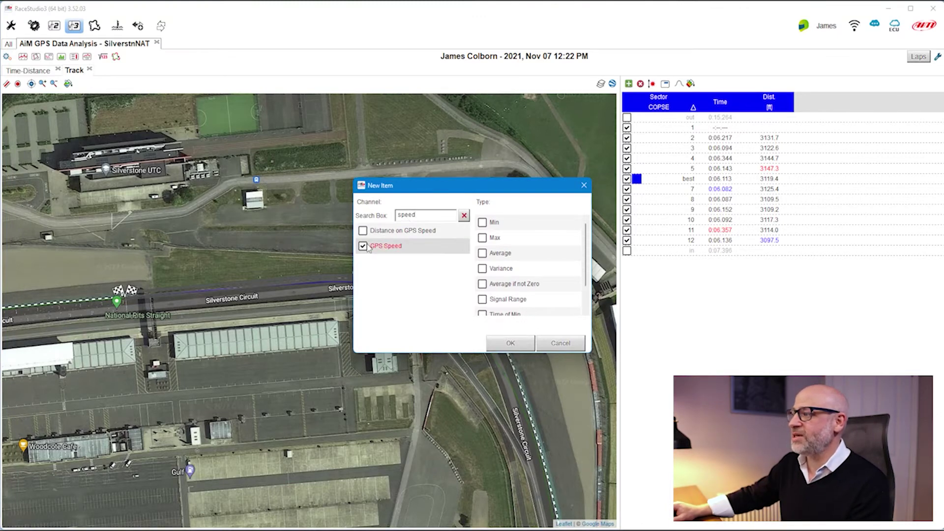
{"action": "left_click", "coordinate": [482, 222]}
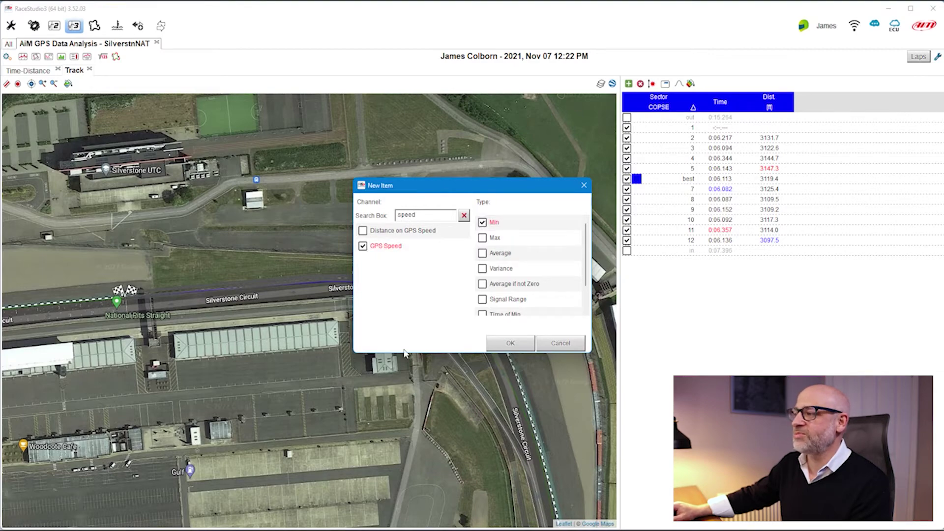
{"action": "left_click", "coordinate": [511, 345]}
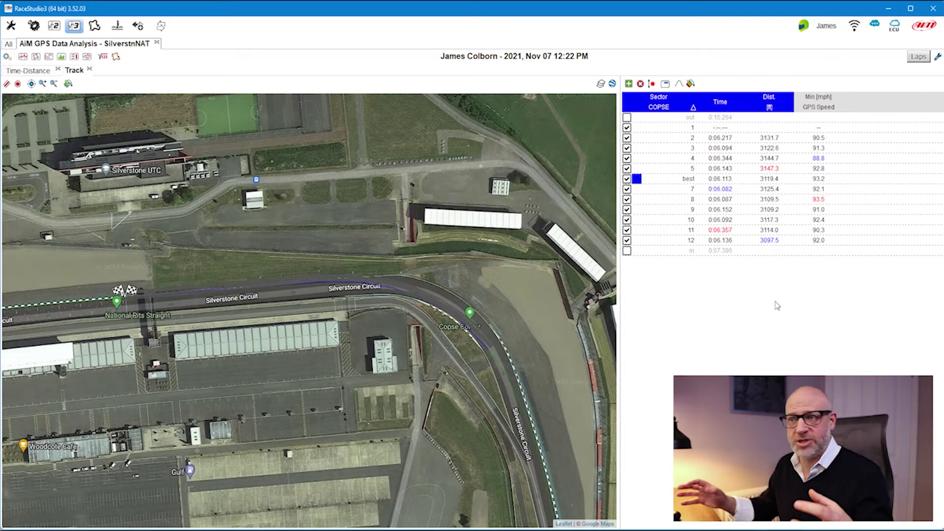
Step: Add columns with the minimum and maximum GPS LatAcc to the Copse sector's lap table
{"action": "left_click", "coordinate": [629, 84]}
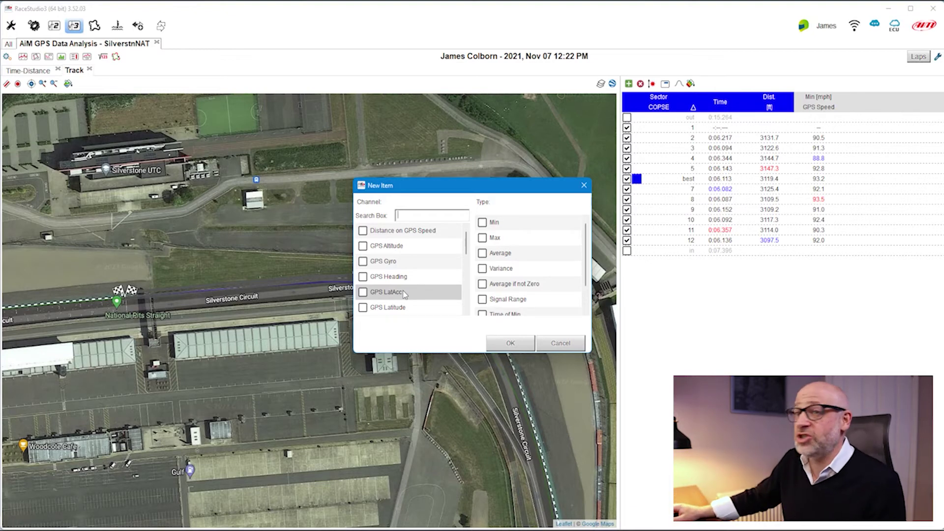
{"action": "left_click", "coordinate": [360, 293]}
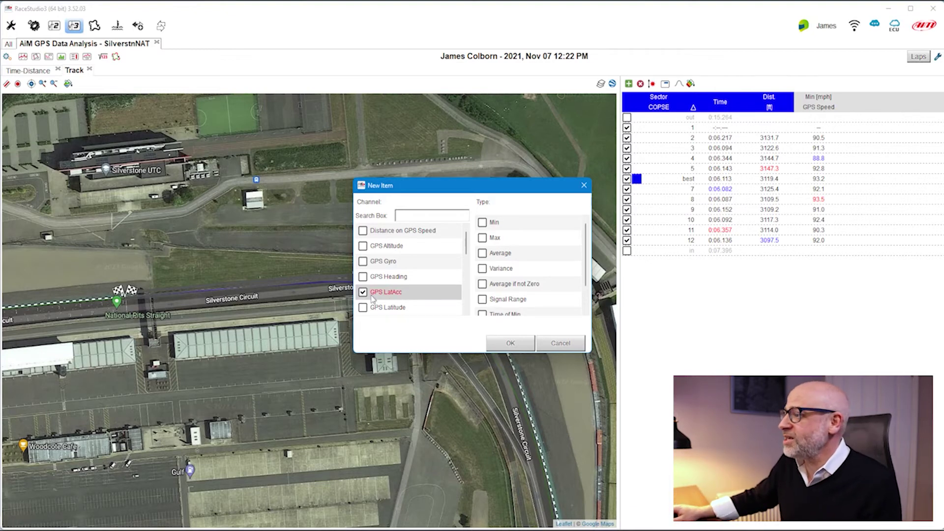
{"action": "left_click", "coordinate": [488, 238]}
{"action": "left_click", "coordinate": [490, 222]}
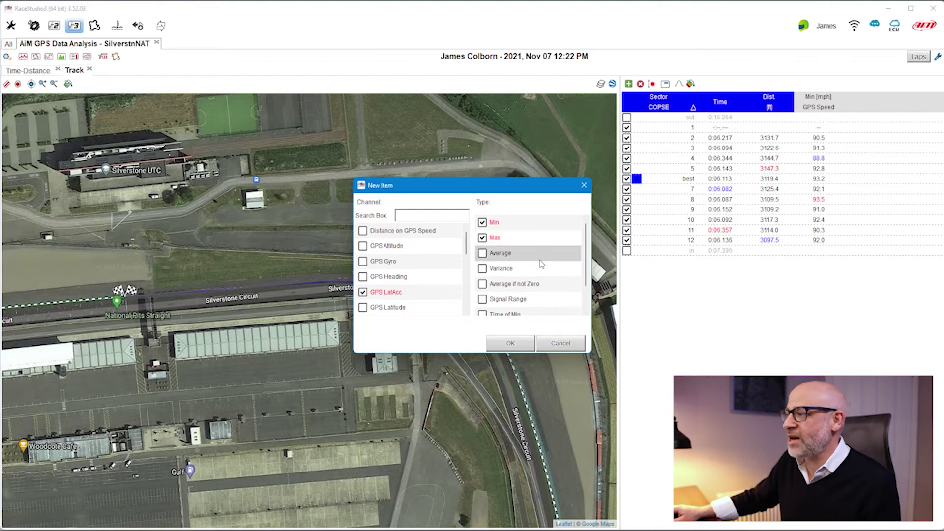
{"action": "left_click", "coordinate": [510, 342]}
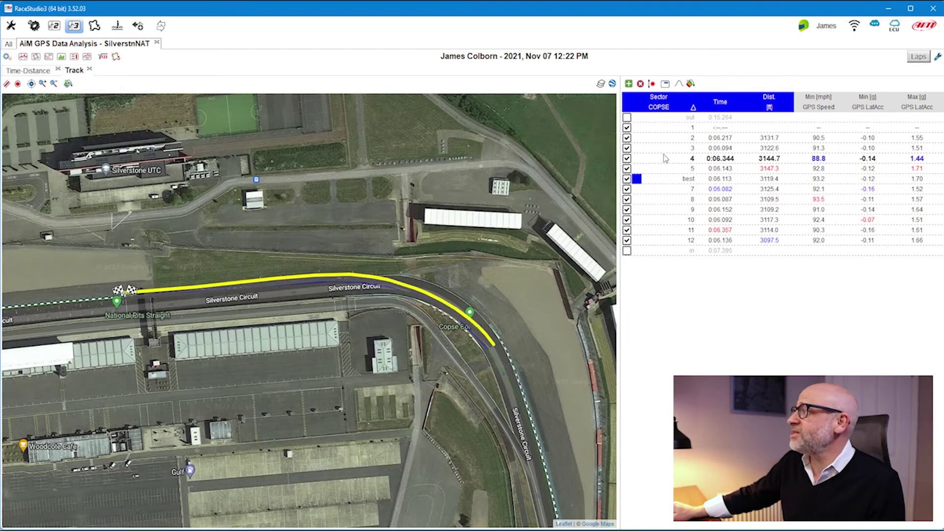
Step: Show the statistics rows under the Copse lap table and display its values with coloured bars instead of fully coloured cells
{"action": "left_click", "coordinate": [666, 84]}
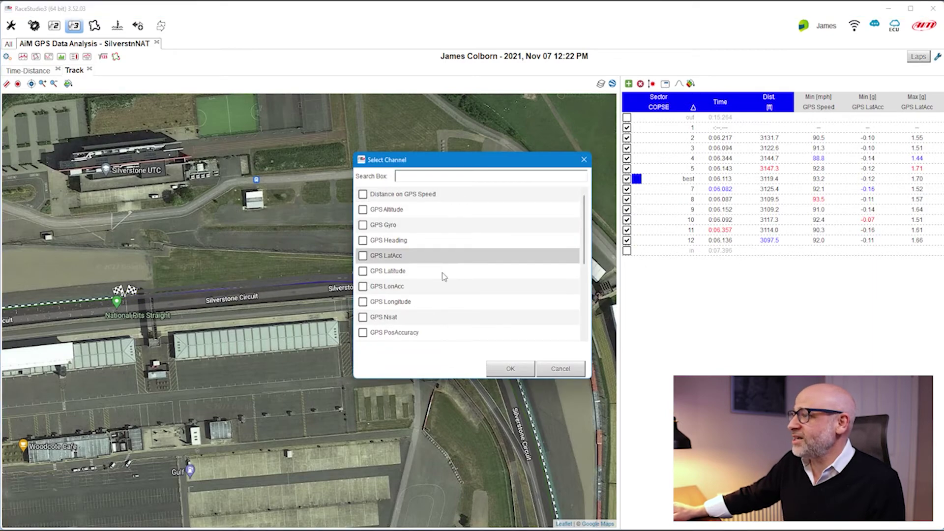
{"action": "left_click", "coordinate": [561, 370]}
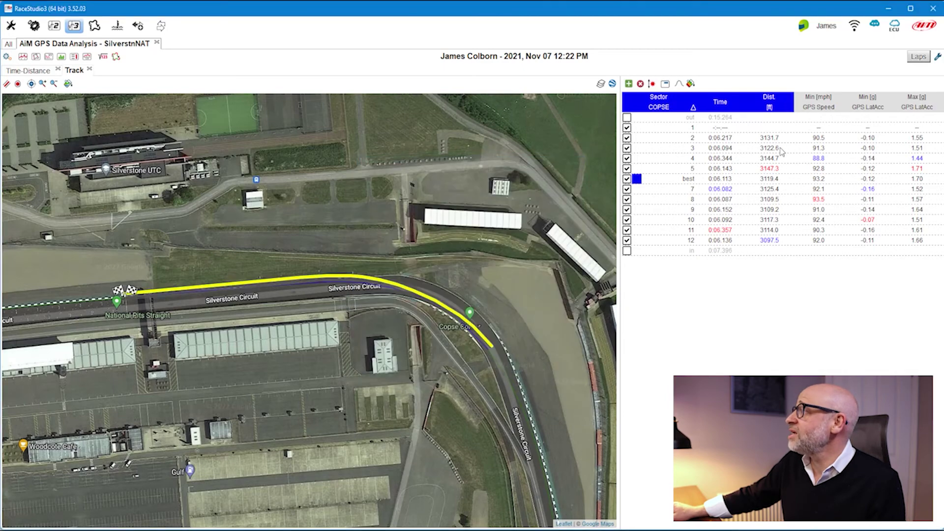
{"action": "left_click", "coordinate": [679, 84]}
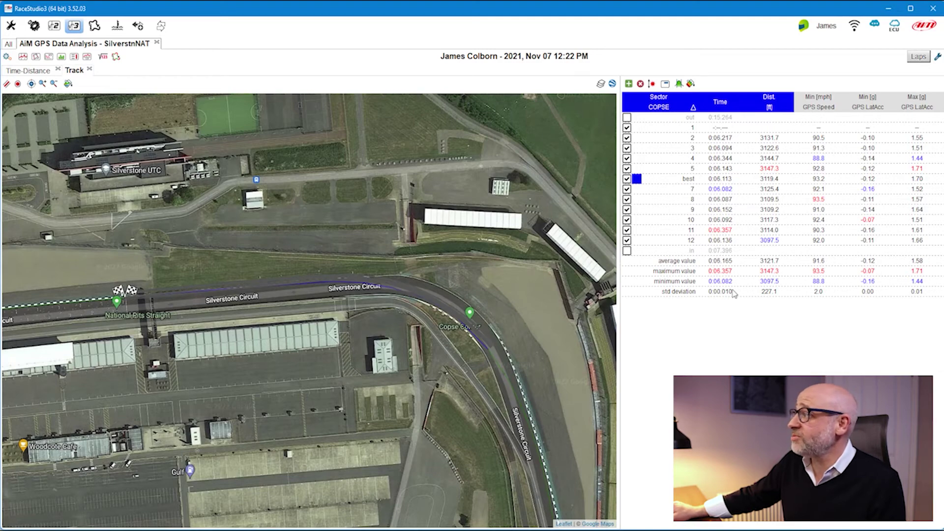
{"action": "left_click", "coordinate": [691, 84]}
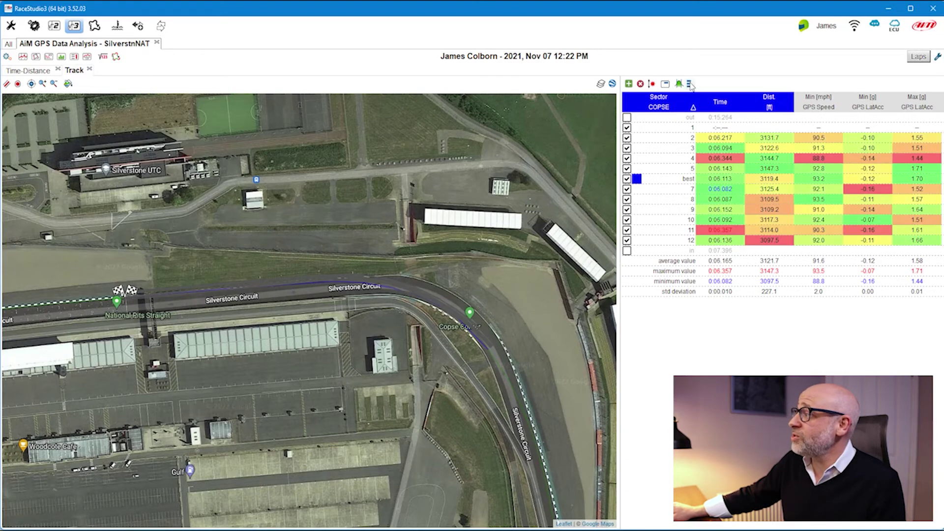
{"action": "left_click", "coordinate": [691, 83]}
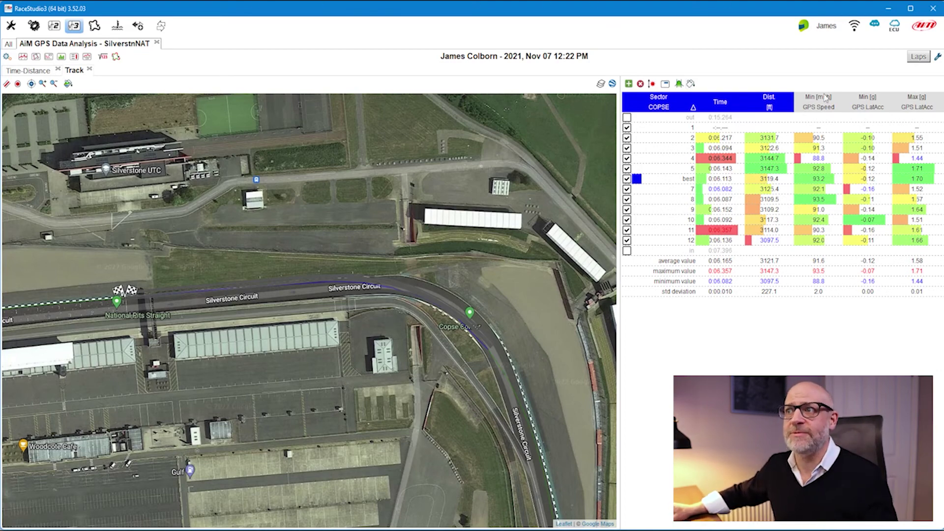
Step: Save the current analysis profile with the customised Track view
{"action": "left_click", "coordinate": [8, 56]}
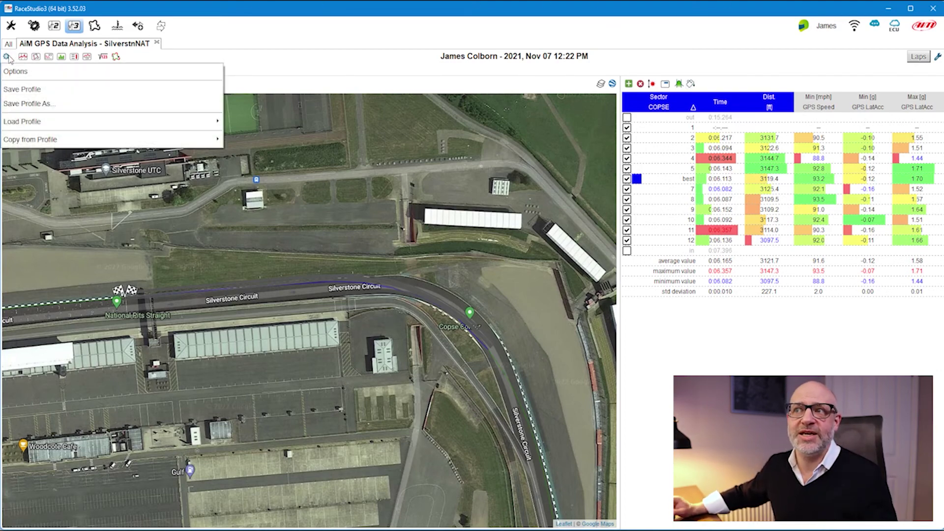
{"action": "left_click", "coordinate": [16, 89]}
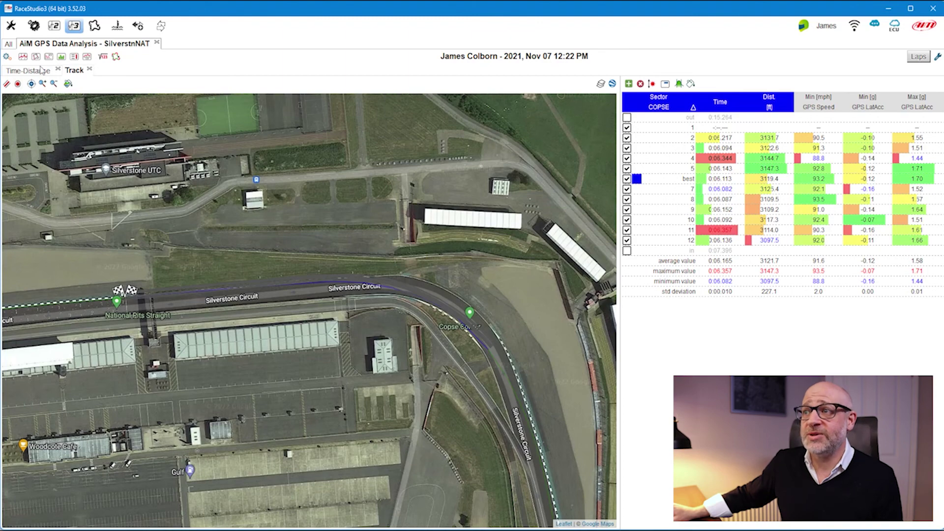
{"action": "left_click", "coordinate": [39, 71]}
{"action": "left_click", "coordinate": [73, 71]}
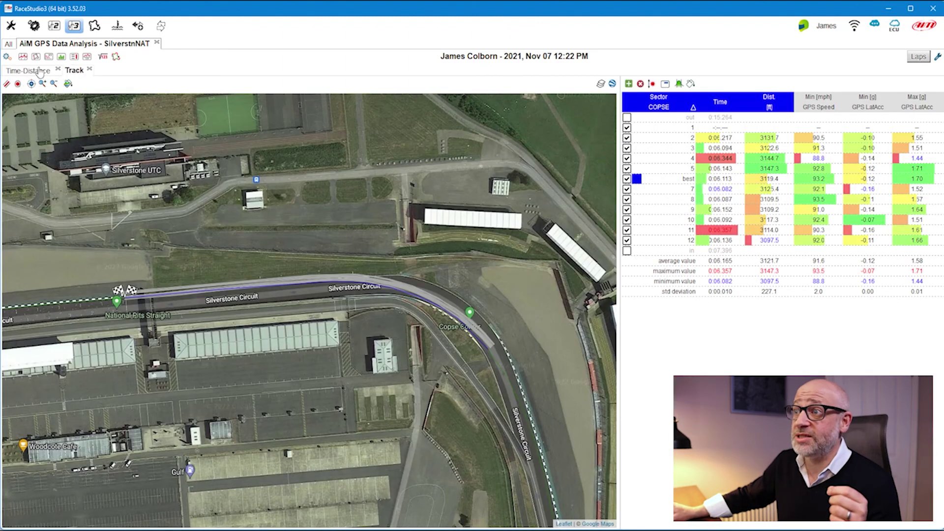
Step: In the Time-Distance view, overlay laps 8 and 10 on the best lap and examine the Copse sector before restoring the full lap
{"action": "left_click", "coordinate": [37, 71]}
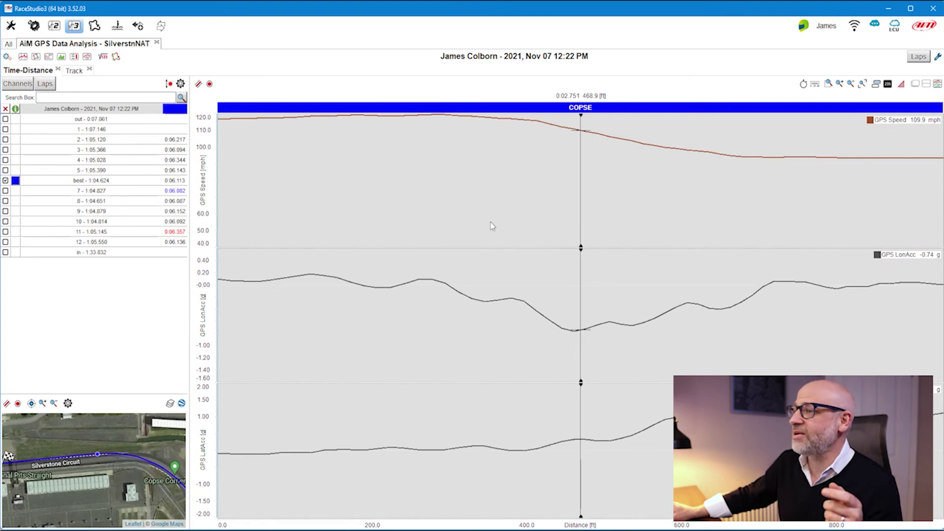
{"action": "left_click", "coordinate": [919, 57]}
{"action": "left_click", "coordinate": [913, 100]}
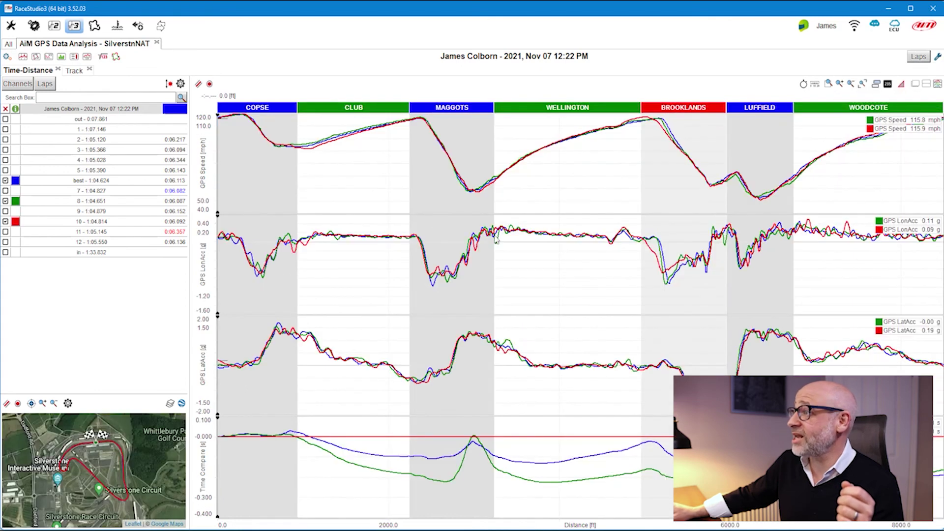
{"action": "left_click", "coordinate": [276, 110]}
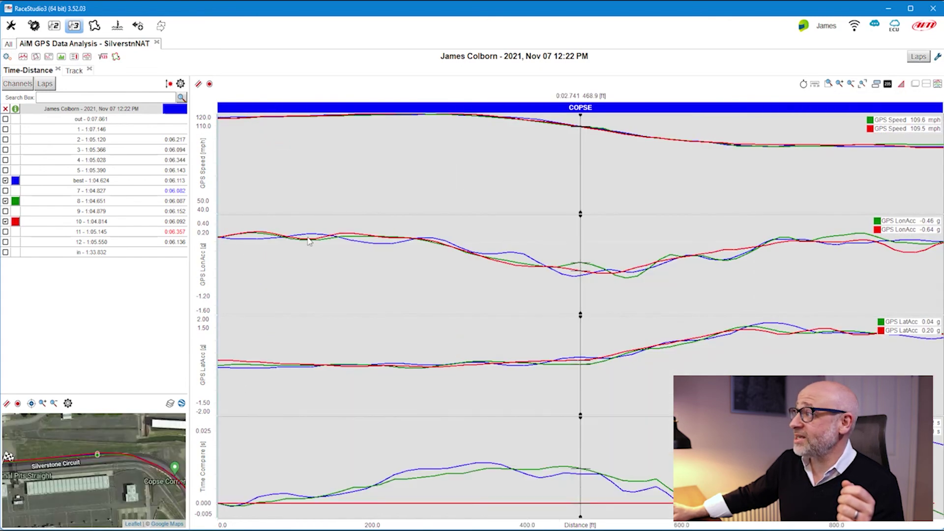
{"action": "left_click", "coordinate": [863, 85]}
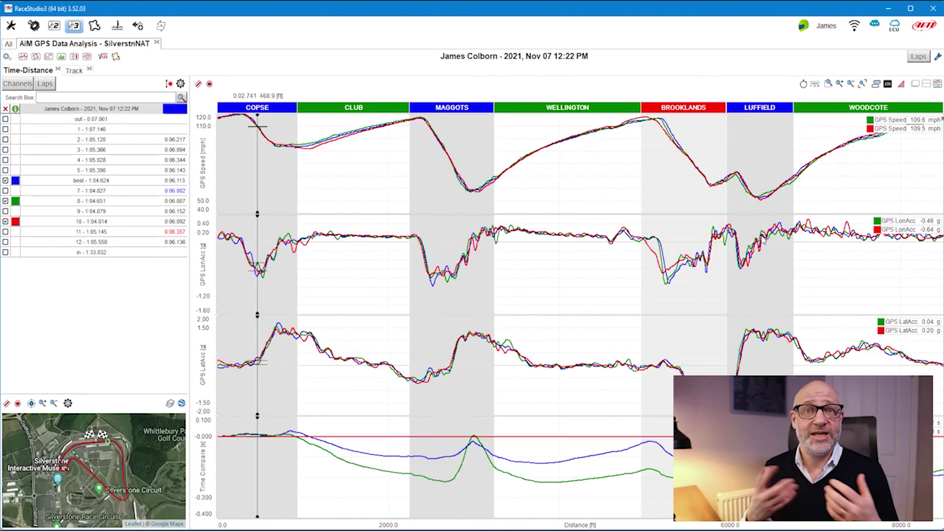